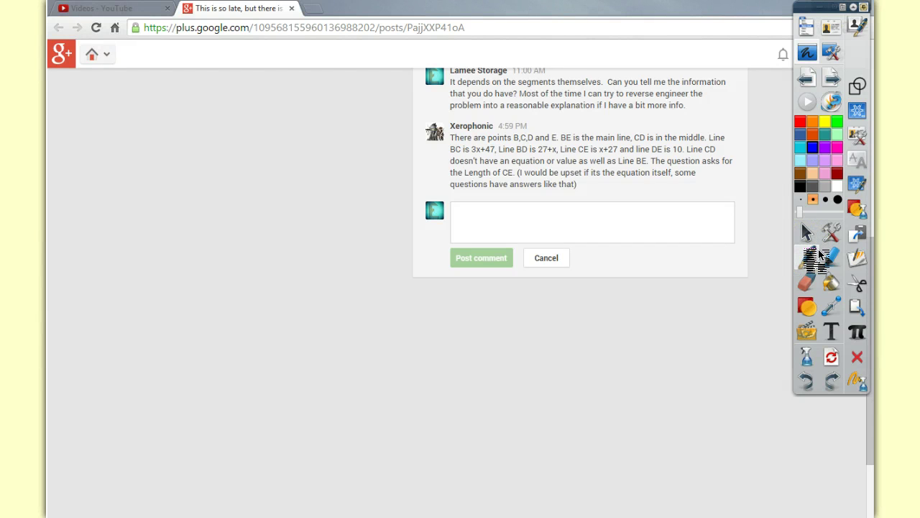
- Pick the dark grey ink swatch in the annotation palette
click(813, 186)
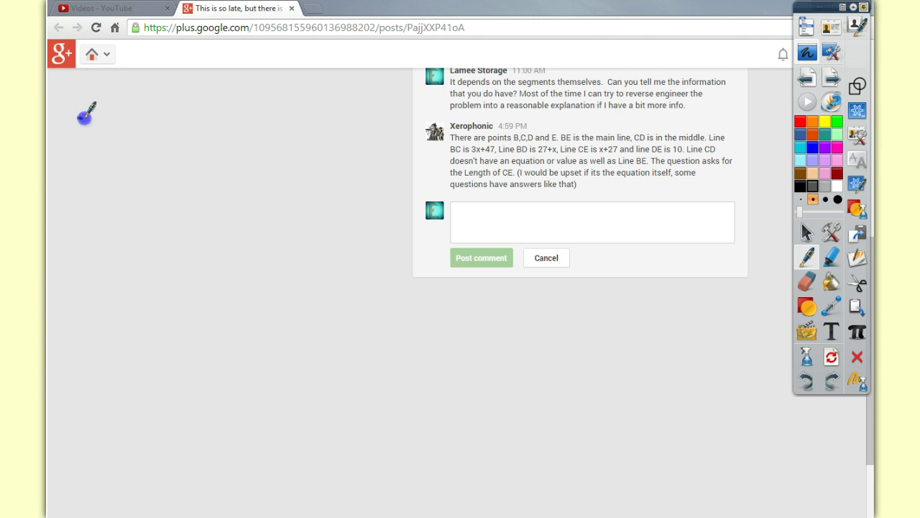
- Draw a horizontal line with dots labelled B, C and D beneath it
mouse_move(79, 118)
mouse_down()
mouse_move(345, 115)
mouse_move(356, 116)
mouse_move(350, 148)
mouse_move(360, 137)
mouse_move(363, 154)
mouse_up()
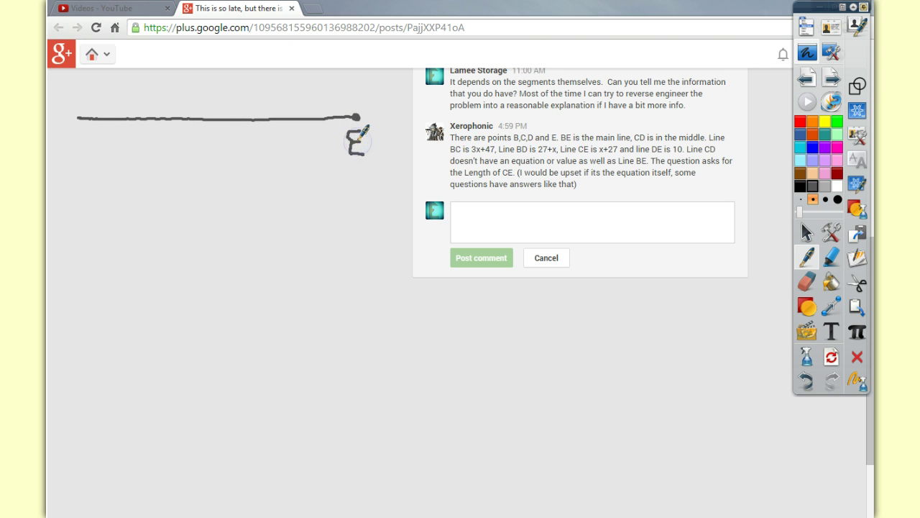
click(80, 118)
drag(74, 133, 79, 160)
click(170, 116)
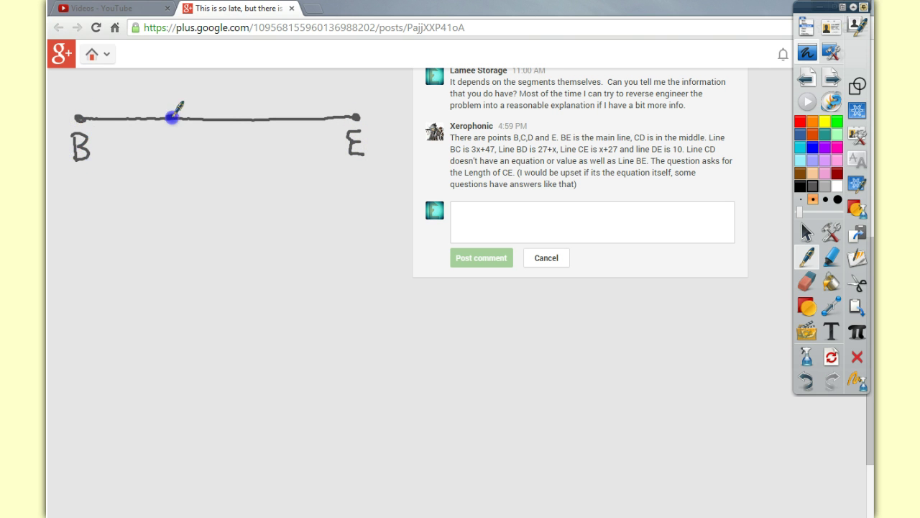
drag(175, 135, 178, 153)
click(273, 117)
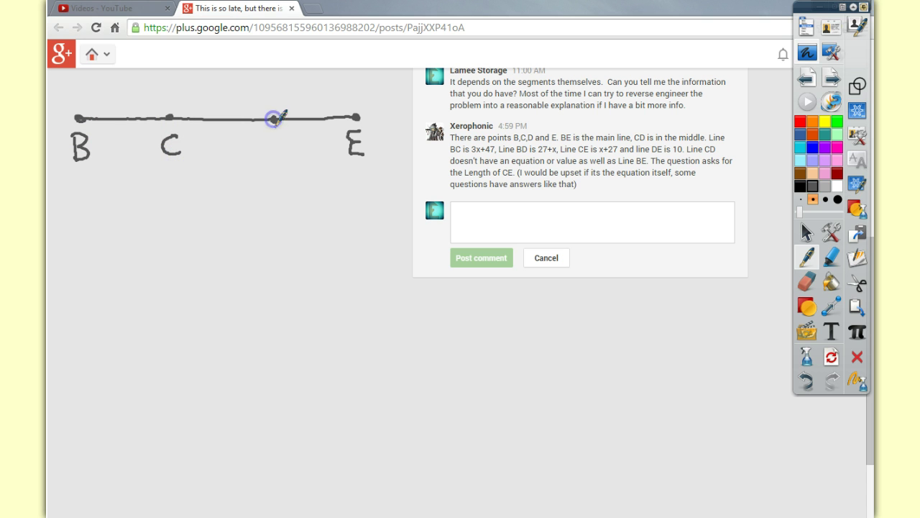
drag(273, 121, 272, 159)
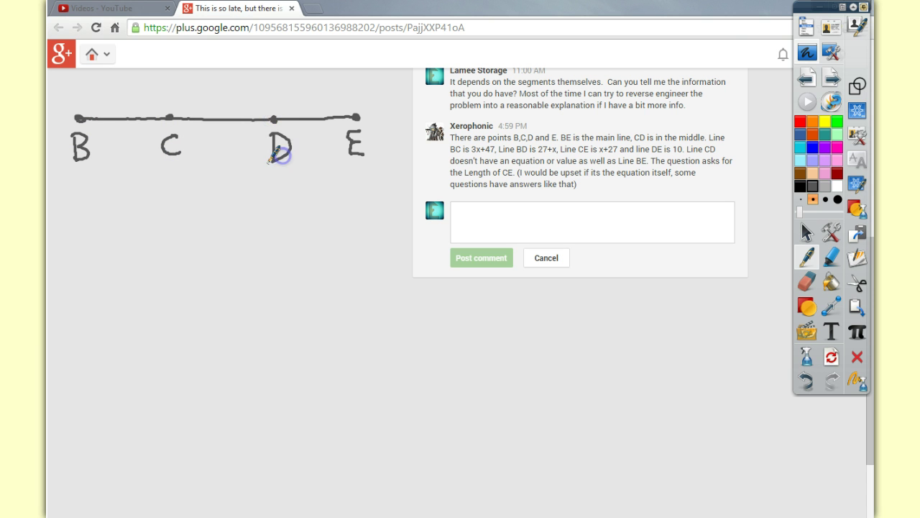
- In purple, bracket B to C and label it 3x+47
click(826, 148)
mouse_move(79, 117)
mouse_down()
mouse_move(79, 104)
mouse_move(124, 101)
mouse_move(173, 115)
mouse_up()
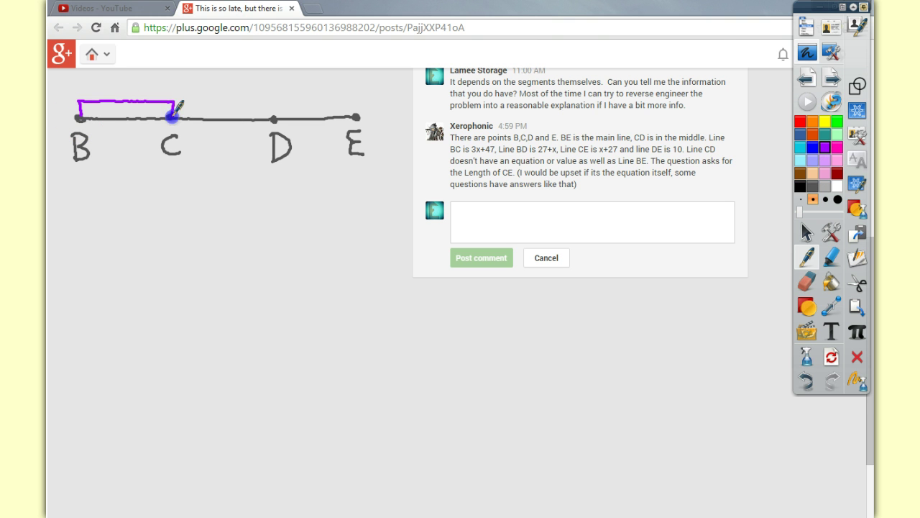
mouse_move(94, 78)
mouse_down()
mouse_move(94, 93)
mouse_move(165, 76)
mouse_move(164, 96)
mouse_move(171, 87)
mouse_up()
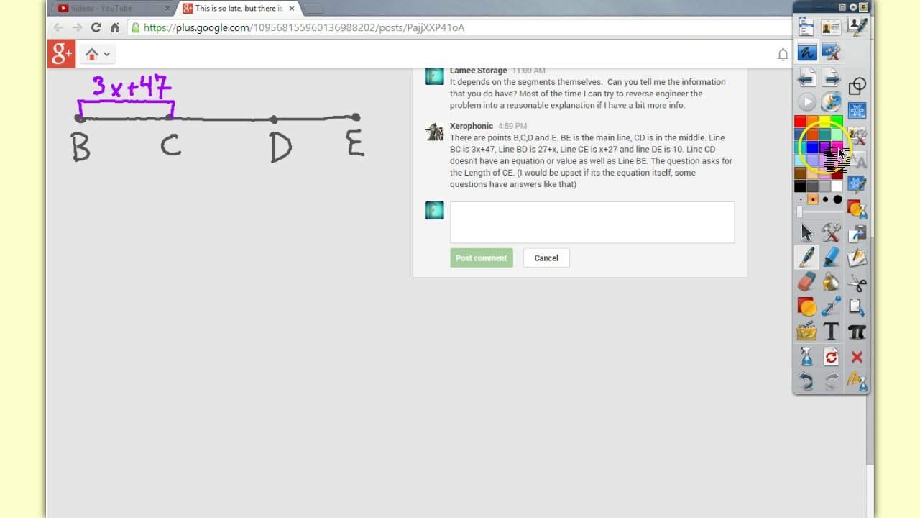
- In teal, bracket B to D below the line and label it 27+x
click(825, 134)
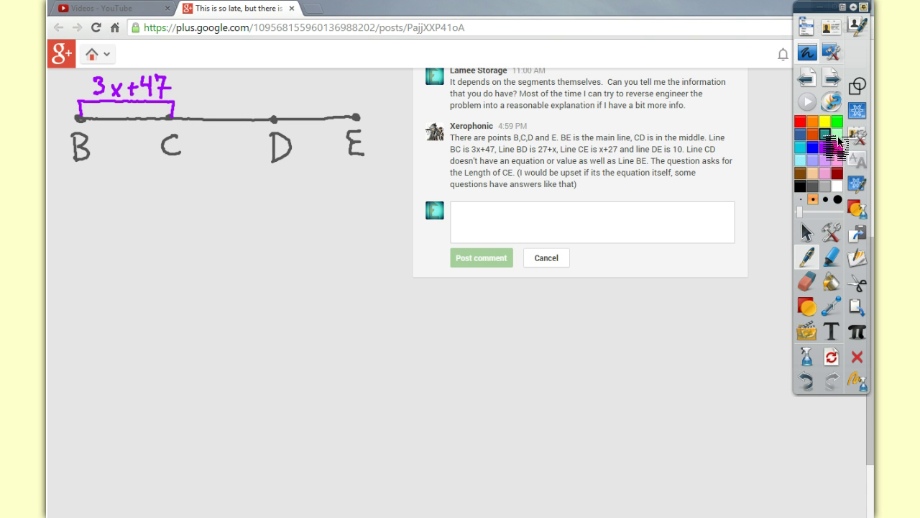
mouse_move(79, 120)
mouse_down()
mouse_move(79, 170)
mouse_move(195, 172)
mouse_move(273, 156)
mouse_move(273, 120)
mouse_up()
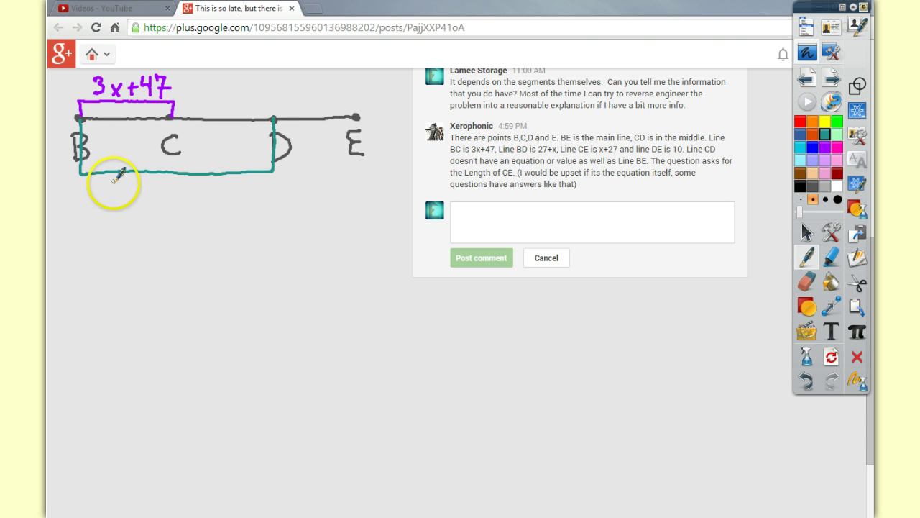
mouse_move(113, 185)
mouse_down()
mouse_move(123, 188)
mouse_move(124, 203)
mouse_move(163, 195)
mouse_move(154, 205)
mouse_move(177, 205)
mouse_up()
drag(177, 188, 169, 201)
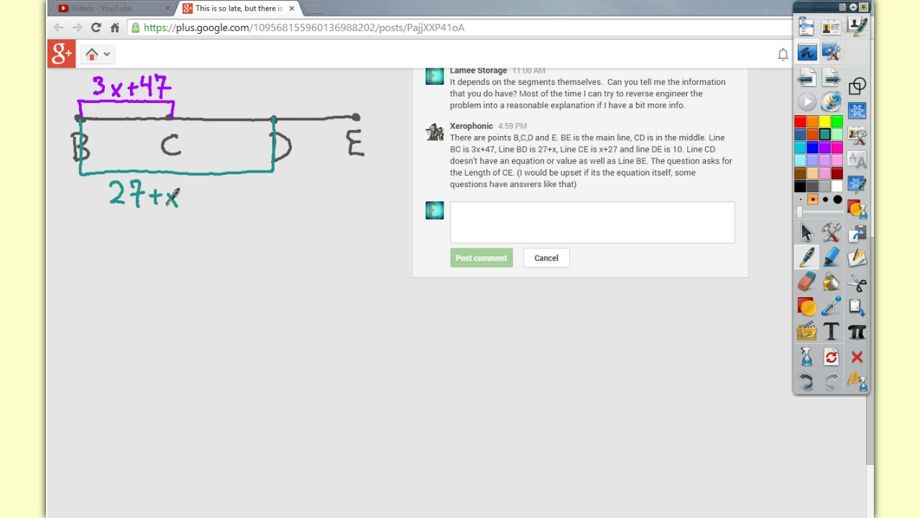
- In purple, bracket C to E and label it x+27
click(838, 148)
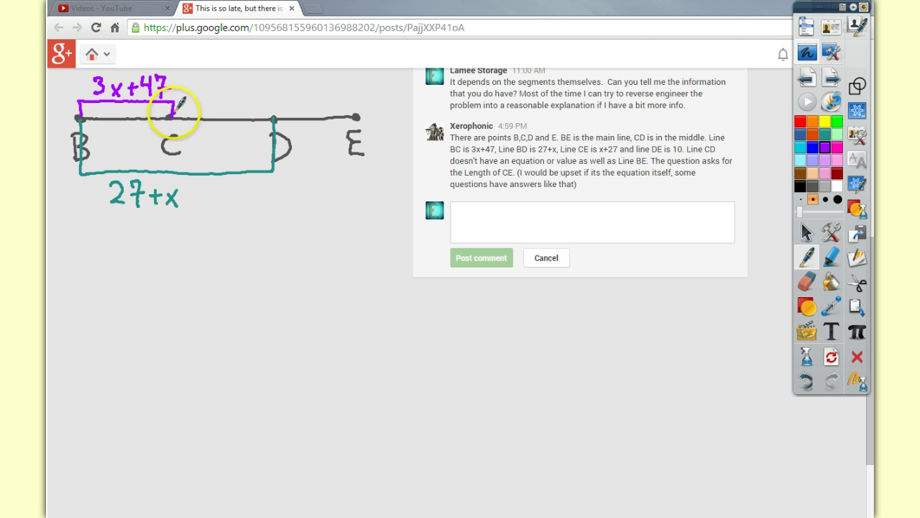
mouse_move(173, 102)
mouse_down()
mouse_move(349, 102)
mouse_move(356, 112)
mouse_up()
drag(227, 79, 237, 96)
mouse_move(237, 79)
mouse_down()
mouse_move(227, 97)
mouse_move(273, 92)
mouse_move(290, 78)
mouse_move(282, 93)
mouse_up()
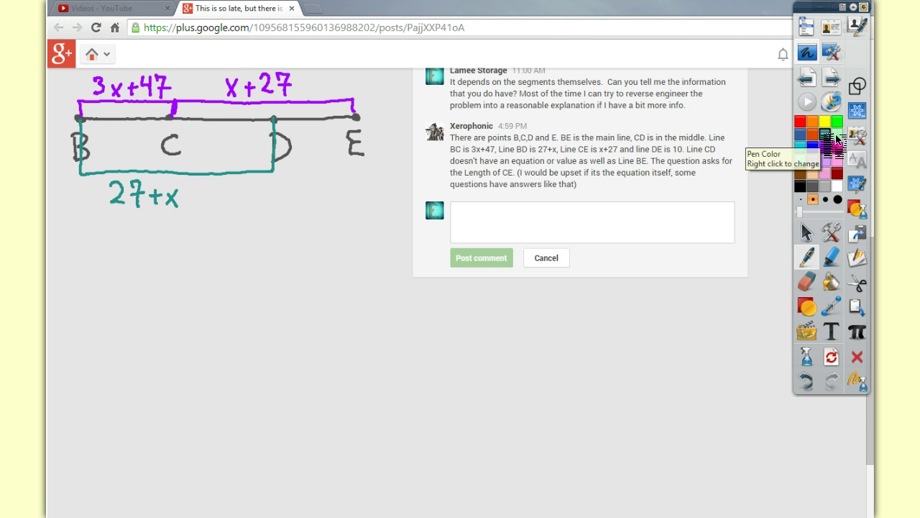
- With teal ink, bracket D to E below the line and write 10 under it
click(825, 134)
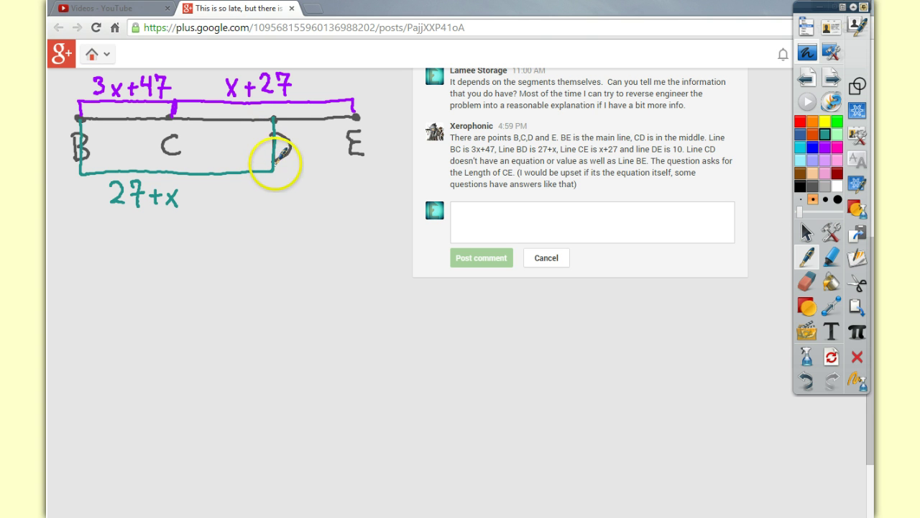
mouse_move(274, 169)
mouse_down()
mouse_move(338, 171)
mouse_move(353, 117)
mouse_up()
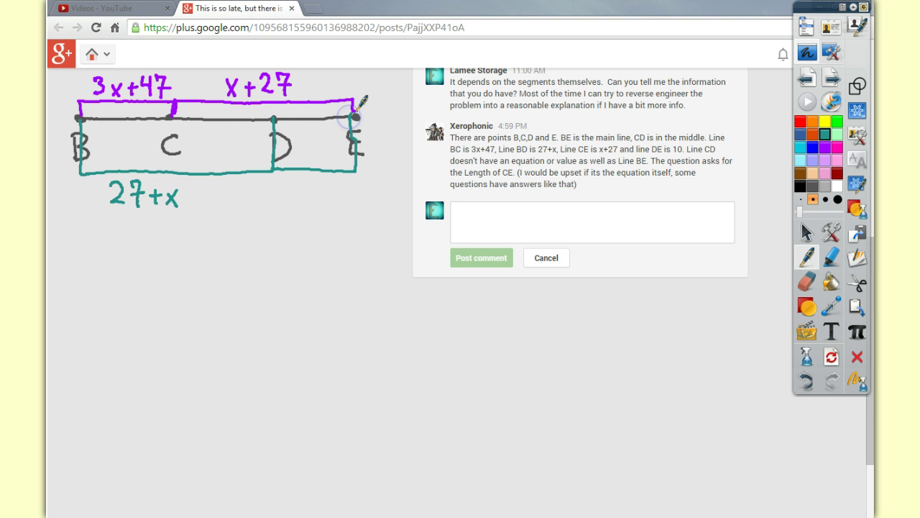
drag(302, 174, 301, 193)
mouse_move(311, 176)
mouse_down()
mouse_move(308, 190)
mouse_move(316, 177)
mouse_up()
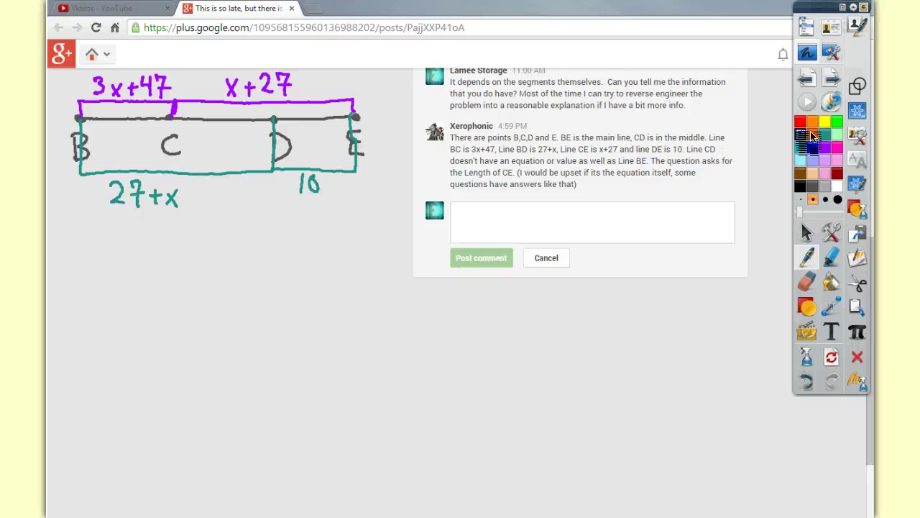
- Start the blue equation with B below the diagram, undoing a mistaken C
click(138, 231)
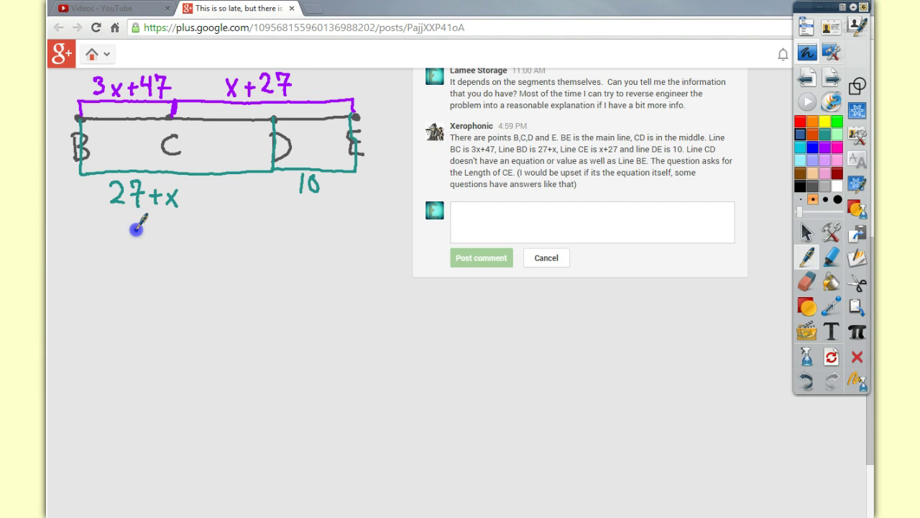
drag(128, 323, 126, 363)
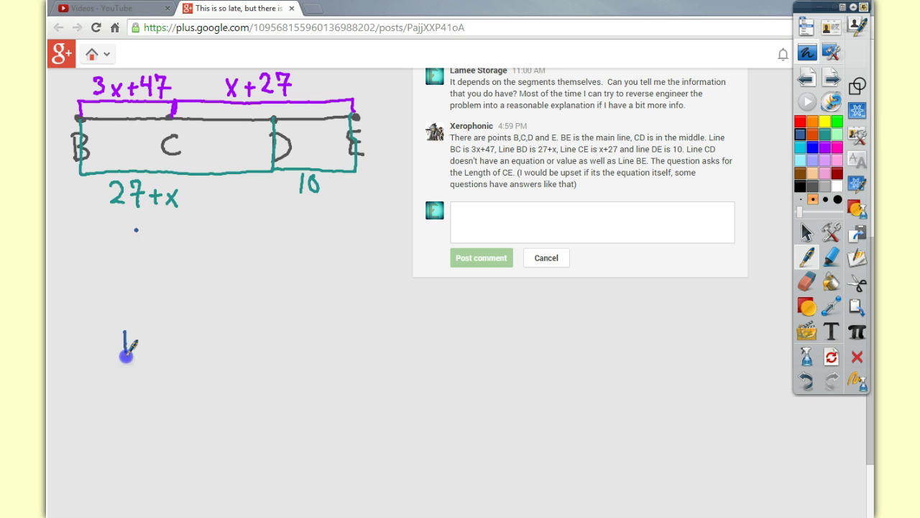
mouse_move(127, 323)
mouse_down()
mouse_move(140, 360)
mouse_move(128, 363)
mouse_up()
drag(167, 327, 174, 357)
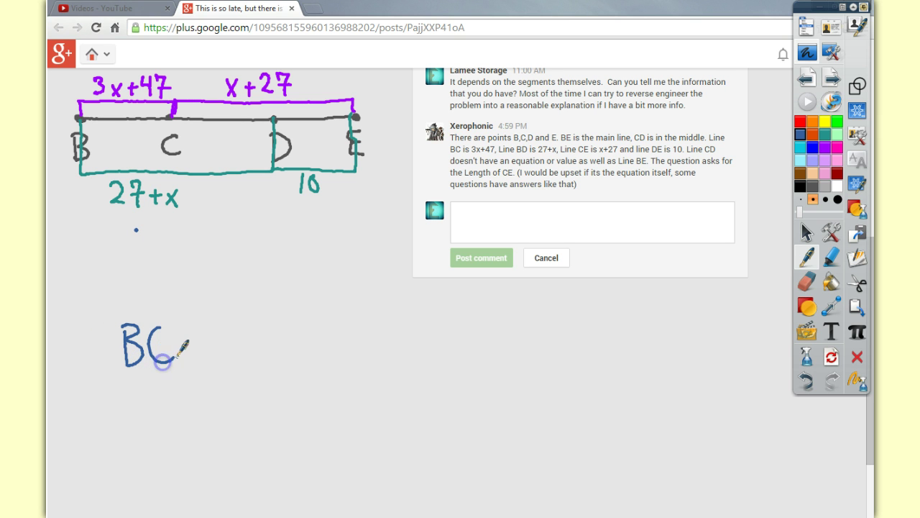
click(196, 334)
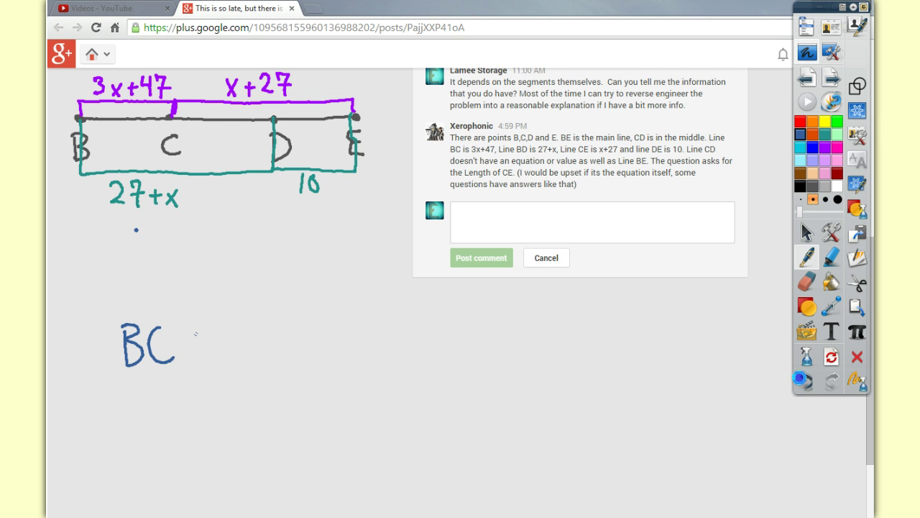
click(809, 381)
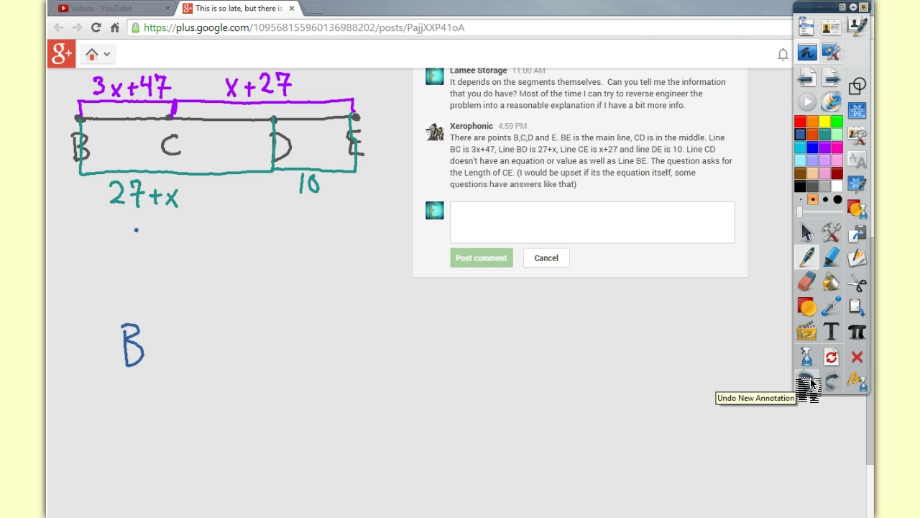
- Complete the blue equation as BD+DE=BE
drag(149, 321, 151, 363)
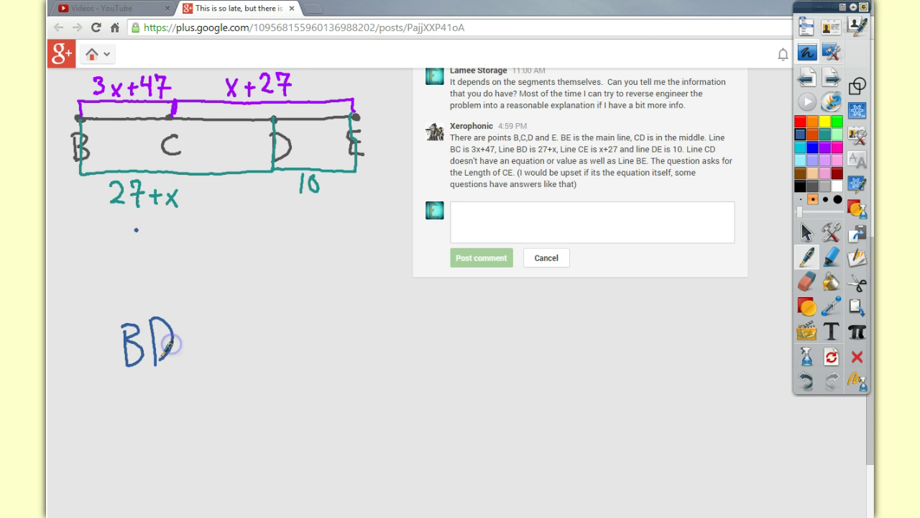
mouse_move(186, 325)
mouse_down()
mouse_move(199, 342)
mouse_move(188, 353)
mouse_up()
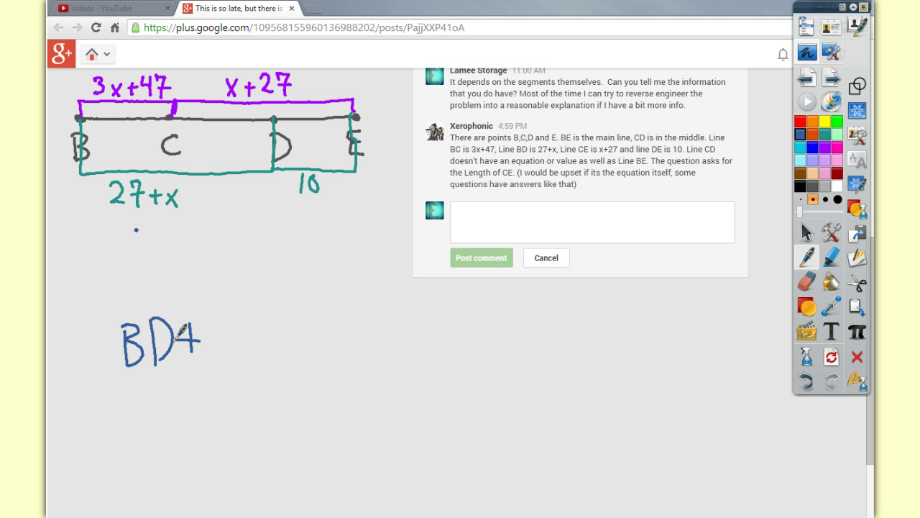
mouse_move(216, 321)
mouse_down()
mouse_move(217, 362)
mouse_move(240, 327)
mouse_move(217, 358)
mouse_up()
mouse_move(257, 323)
mouse_down()
mouse_move(252, 357)
mouse_move(285, 343)
mouse_move(301, 369)
mouse_up()
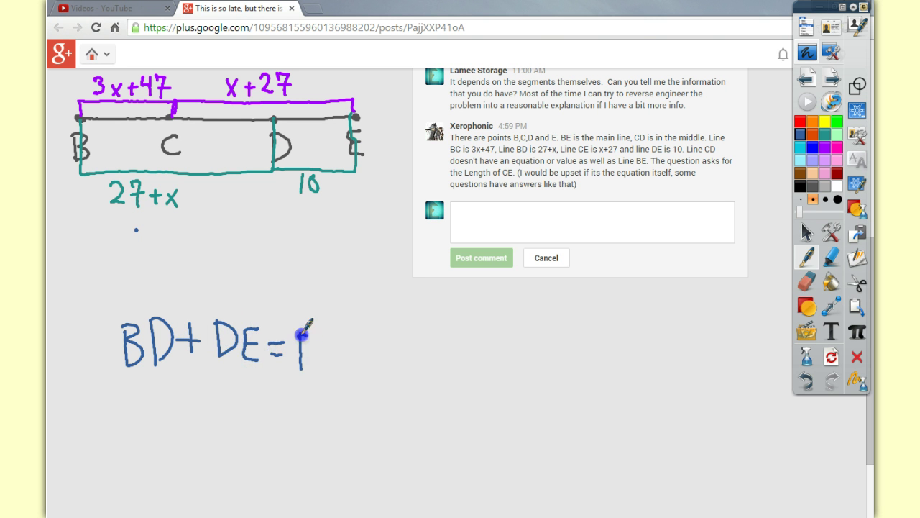
drag(302, 329, 302, 367)
mouse_move(336, 338)
mouse_down()
mouse_move(338, 373)
mouse_move(333, 355)
mouse_up()
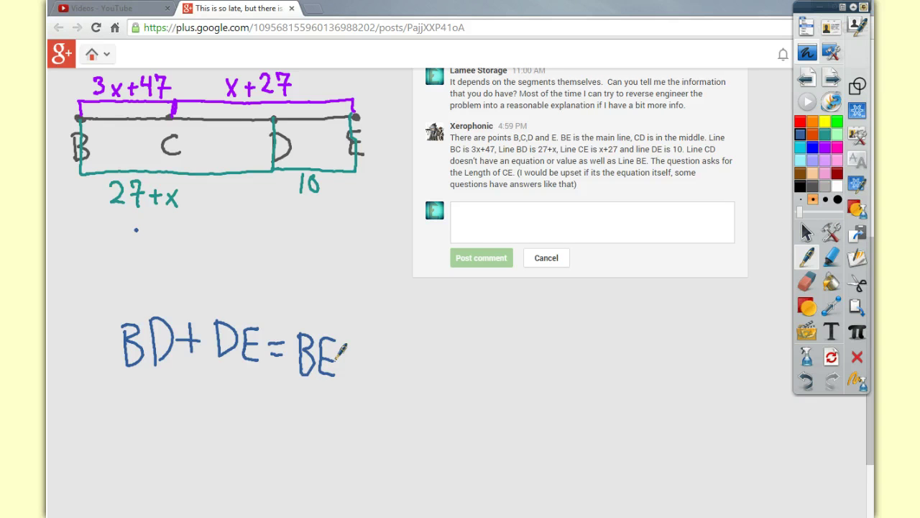
- Handwrite BC+CE=BE above the BD+DE=BE equation
drag(127, 259, 121, 297)
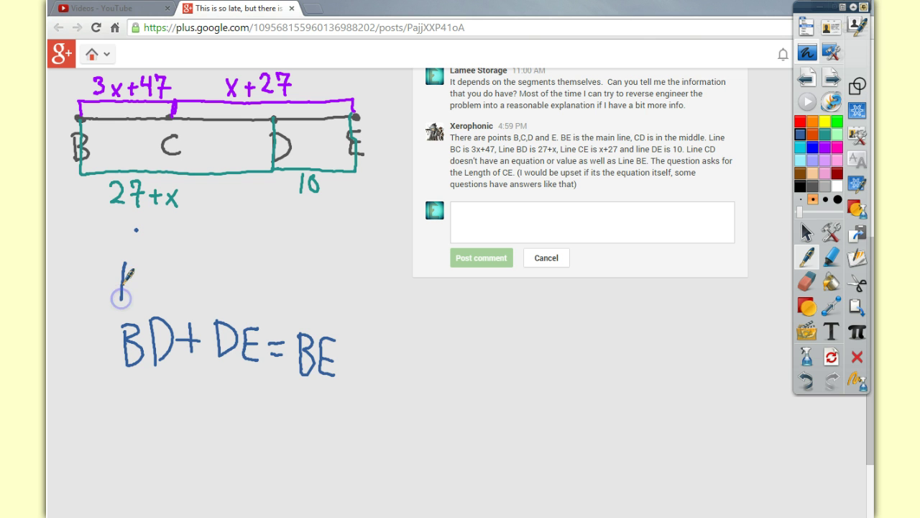
mouse_move(123, 260)
mouse_down()
mouse_move(144, 288)
mouse_move(123, 299)
mouse_up()
mouse_move(168, 266)
mouse_down()
mouse_move(169, 295)
mouse_move(184, 295)
mouse_move(195, 273)
mouse_up()
mouse_move(237, 268)
mouse_down()
mouse_move(219, 280)
mouse_move(245, 295)
mouse_up()
drag(245, 266, 259, 266)
mouse_move(244, 280)
mouse_down()
mouse_move(284, 274)
mouse_move(284, 289)
mouse_up()
mouse_move(306, 263)
mouse_down()
mouse_move(308, 294)
mouse_move(320, 261)
mouse_move(308, 295)
mouse_up()
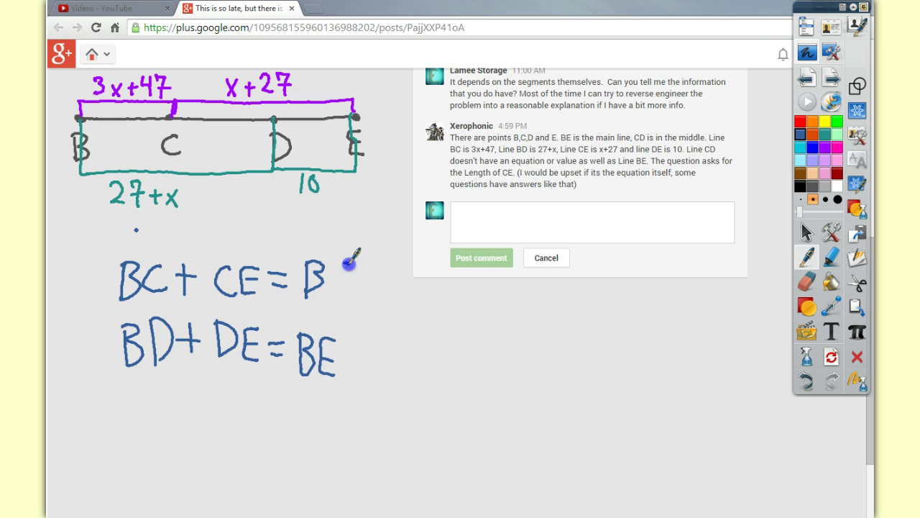
drag(351, 263, 332, 295)
drag(332, 279, 341, 278)
- Circle the BE term in both equations
click(255, 269)
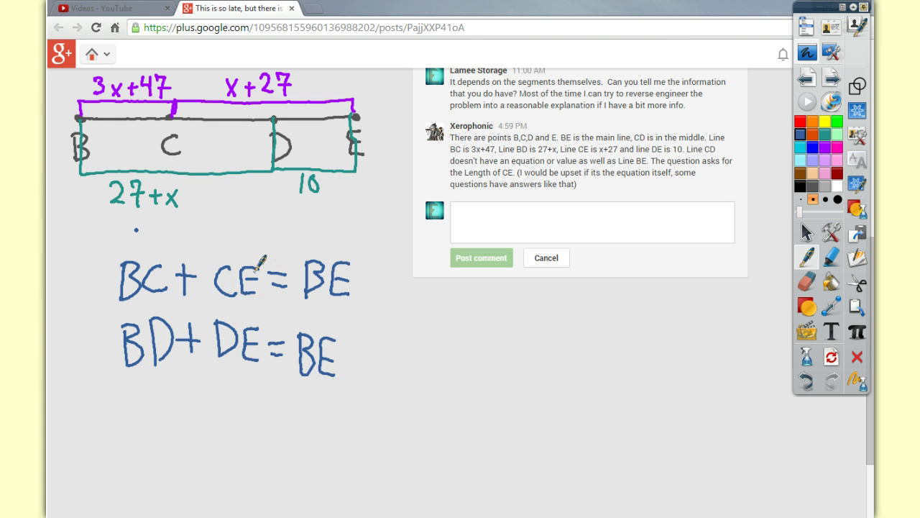
mouse_move(310, 253)
mouse_down()
mouse_move(324, 244)
mouse_move(302, 273)
mouse_move(338, 250)
mouse_up()
mouse_move(298, 317)
mouse_down()
mouse_move(290, 377)
mouse_move(298, 335)
mouse_up()
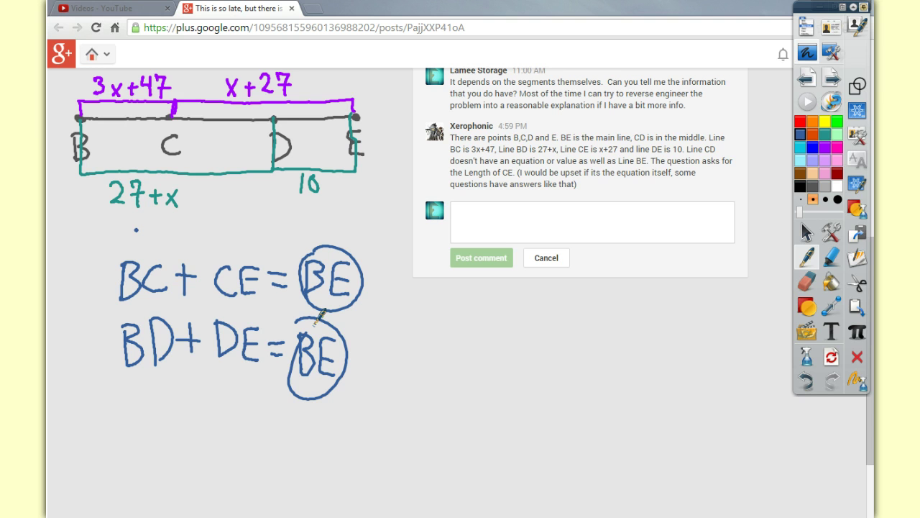
- Erase the labelled line diagram, then return to the pen with purple ink
click(808, 282)
mouse_move(323, 181)
mouse_down()
mouse_move(305, 179)
mouse_move(324, 137)
mouse_move(370, 131)
mouse_move(338, 144)
mouse_move(265, 124)
mouse_move(236, 66)
mouse_move(192, 82)
mouse_move(180, 148)
mouse_move(119, 198)
mouse_move(160, 231)
mouse_move(136, 179)
mouse_move(84, 143)
mouse_move(84, 107)
mouse_move(101, 78)
mouse_move(205, 95)
mouse_move(155, 104)
mouse_move(184, 154)
mouse_move(170, 176)
mouse_move(135, 178)
mouse_up()
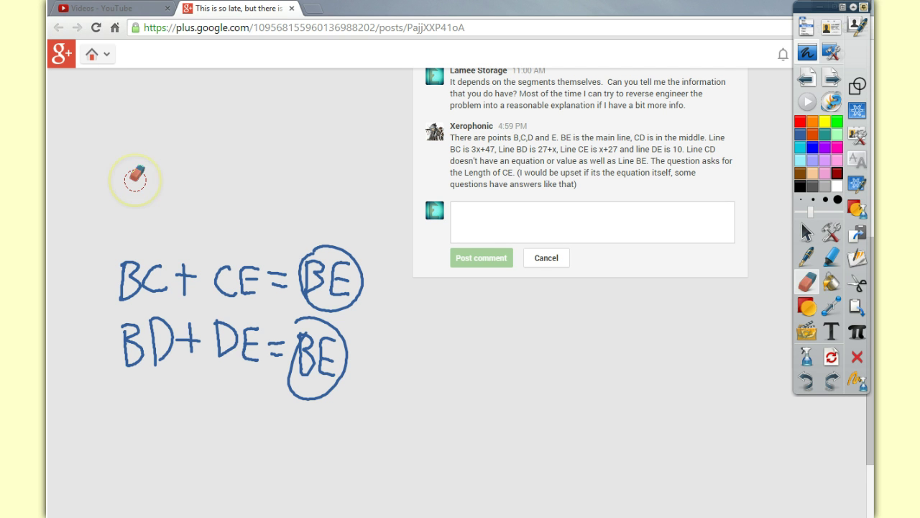
click(807, 257)
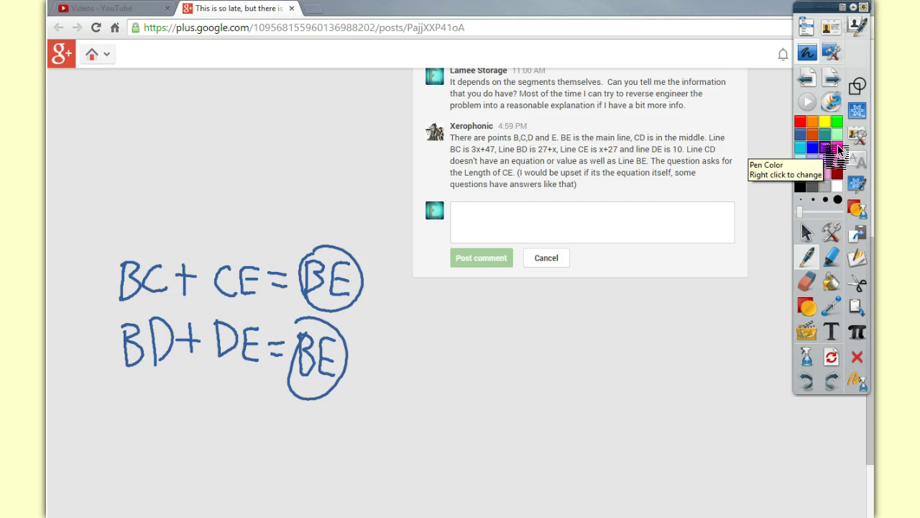
click(826, 148)
- Handwrite BC+CE = BD+DE in purple at the top-left of the page
mouse_move(75, 79)
mouse_down()
mouse_move(74, 113)
mouse_move(87, 77)
mouse_move(91, 98)
mouse_move(74, 111)
mouse_up()
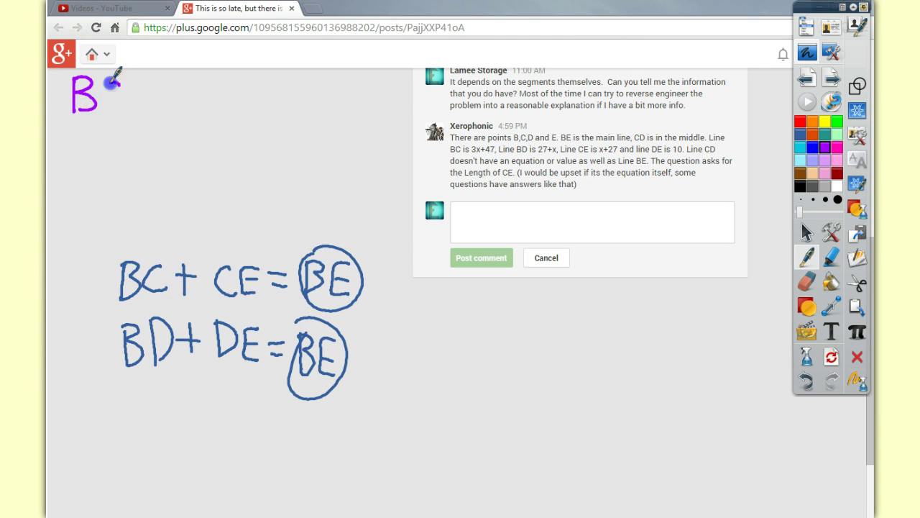
mouse_move(121, 79)
mouse_down()
mouse_move(122, 108)
mouse_move(132, 92)
mouse_up()
mouse_move(180, 73)
mouse_down()
mouse_move(171, 111)
mouse_move(184, 85)
mouse_move(196, 110)
mouse_move(245, 91)
mouse_move(264, 109)
mouse_up()
mouse_move(266, 78)
mouse_down()
mouse_move(267, 109)
mouse_move(321, 108)
mouse_up()
mouse_move(310, 97)
mouse_down()
mouse_move(330, 97)
mouse_move(345, 112)
mouse_up()
mouse_move(370, 82)
mouse_down()
mouse_move(370, 112)
mouse_move(389, 82)
mouse_up()
drag(372, 97, 386, 97)
drag(371, 113, 388, 112)
- Erase both circled blue BE equations and switch back to the pen
click(806, 278)
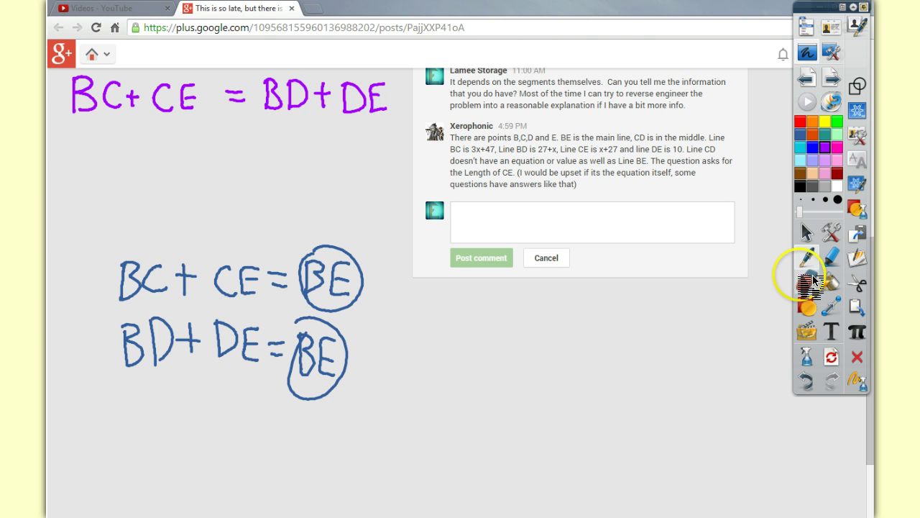
mouse_move(297, 255)
mouse_down()
mouse_move(348, 249)
mouse_move(322, 248)
mouse_move(368, 277)
mouse_move(345, 335)
mouse_move(345, 382)
mouse_move(287, 367)
mouse_move(287, 324)
mouse_move(223, 272)
mouse_move(112, 265)
mouse_move(155, 310)
mouse_move(169, 346)
mouse_move(113, 323)
mouse_move(172, 301)
mouse_move(224, 335)
mouse_move(232, 353)
mouse_move(125, 348)
mouse_move(128, 363)
mouse_up()
click(807, 282)
click(809, 257)
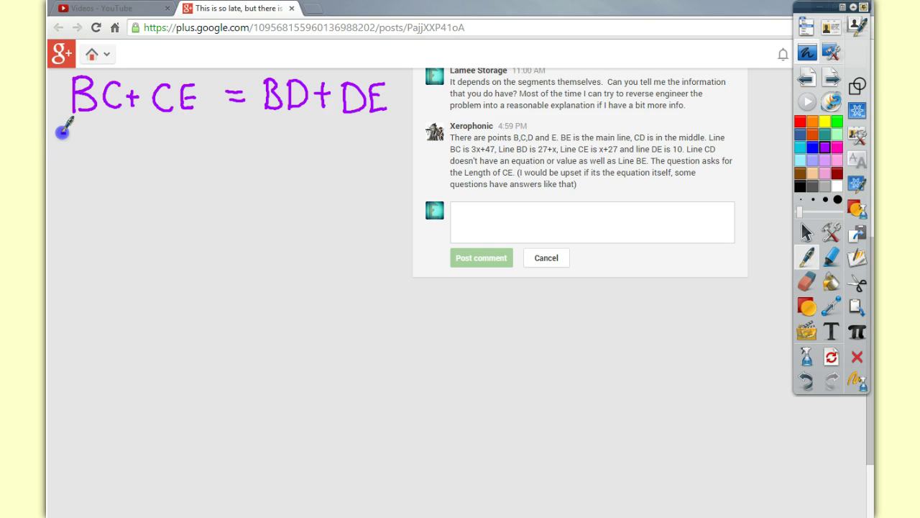
- Handwrite 3x+47+x+27 = 27+x+10 in purple below BC+CE = BD+DE
mouse_move(64, 128)
mouse_down()
mouse_move(63, 151)
mouse_move(87, 151)
mouse_up()
drag(91, 131, 80, 147)
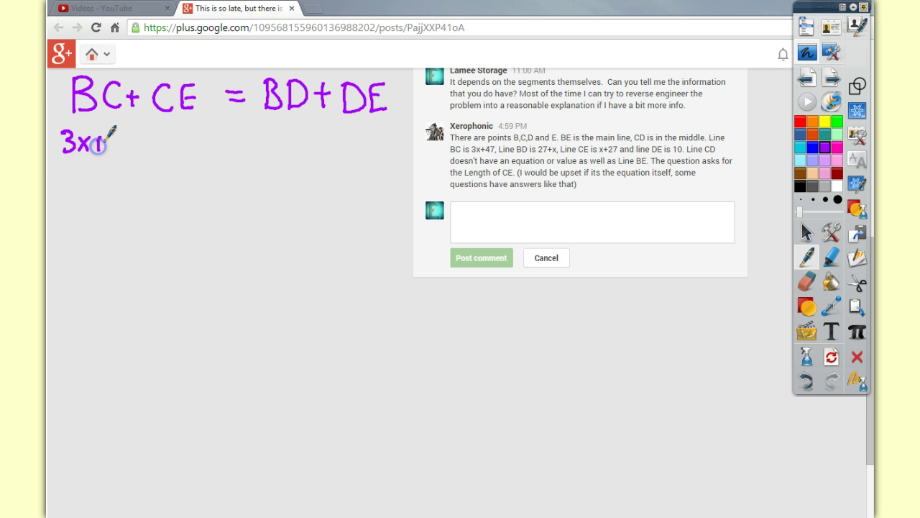
mouse_move(99, 146)
mouse_down()
mouse_move(113, 123)
mouse_move(135, 149)
mouse_move(167, 140)
mouse_move(157, 153)
mouse_up()
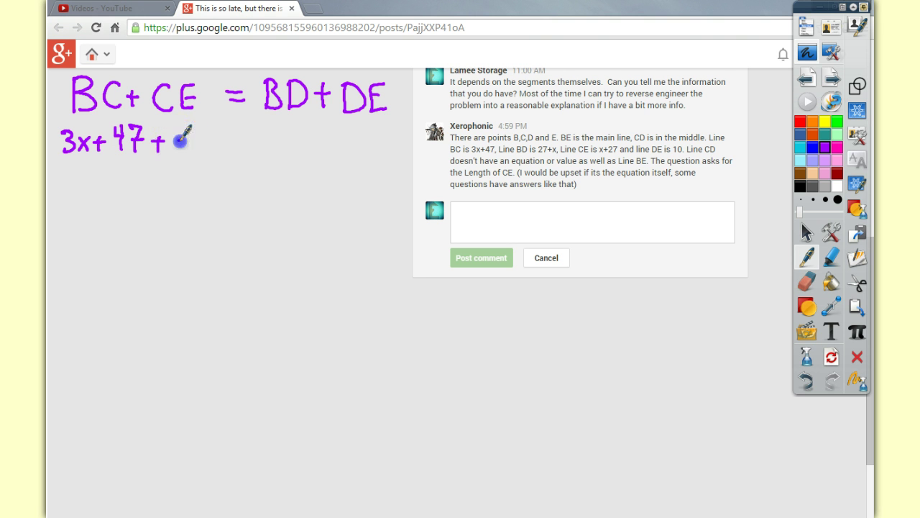
drag(179, 139, 191, 159)
mouse_move(190, 139)
mouse_down()
mouse_move(180, 160)
mouse_move(210, 148)
mouse_up()
mouse_move(201, 141)
mouse_down()
mouse_move(201, 158)
mouse_move(255, 147)
mouse_move(302, 154)
mouse_move(321, 136)
mouse_move(311, 156)
mouse_move(335, 156)
mouse_up()
mouse_move(327, 146)
mouse_down()
mouse_move(368, 158)
mouse_move(354, 160)
mouse_move(382, 158)
mouse_up()
mouse_move(373, 147)
mouse_down()
mouse_move(392, 147)
mouse_move(399, 164)
mouse_up()
drag(416, 131, 413, 132)
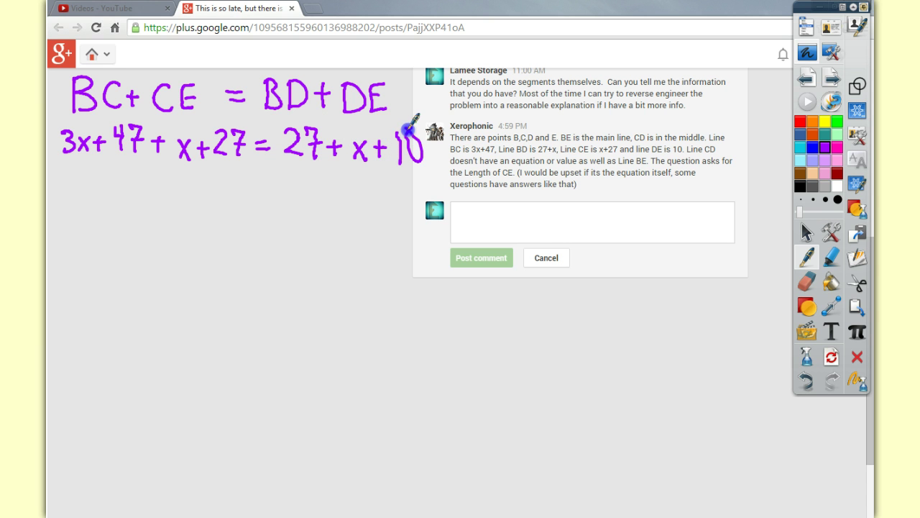
- Draw a vertical line between the two sides and underline the x terms on each side
drag(261, 66, 265, 359)
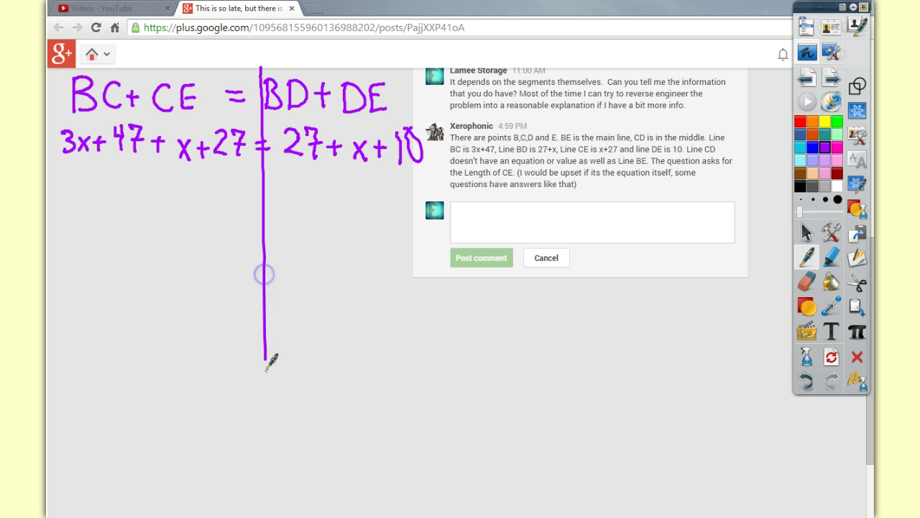
drag(164, 165, 197, 165)
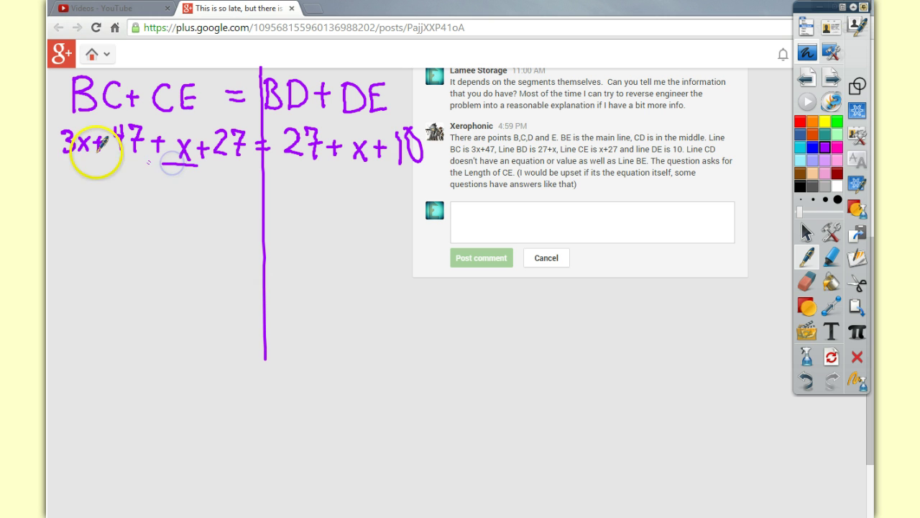
drag(60, 157, 95, 152)
drag(176, 139, 175, 155)
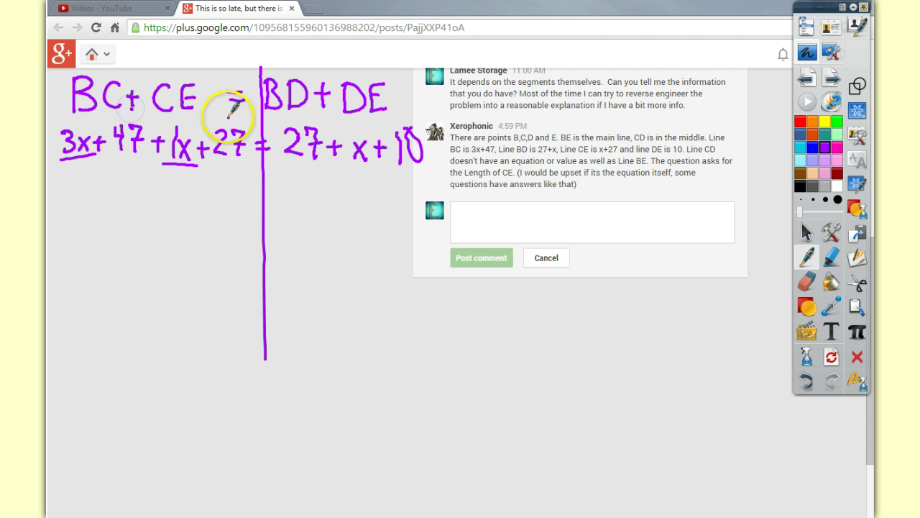
drag(341, 165, 374, 165)
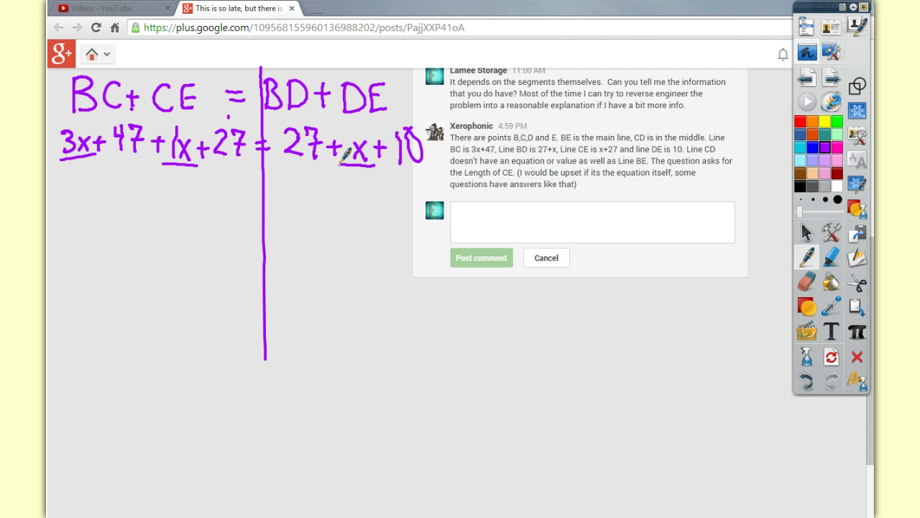
click(300, 115)
click(174, 152)
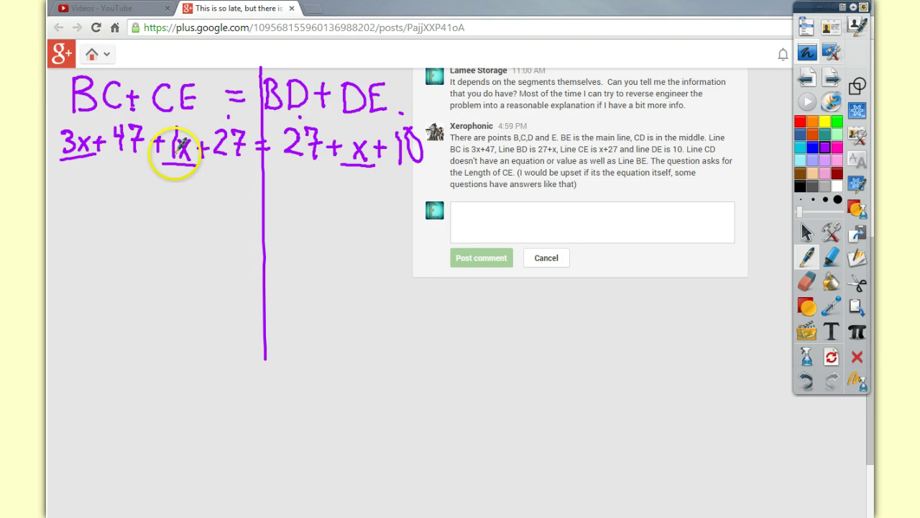
- Write the simplified sides 4x + 74 and x + 37 underneath
mouse_move(70, 200)
mouse_down()
mouse_move(78, 224)
mouse_move(99, 225)
mouse_up()
mouse_move(100, 206)
mouse_down()
mouse_move(92, 213)
mouse_move(119, 206)
mouse_move(118, 220)
mouse_move(126, 211)
mouse_move(153, 220)
mouse_move(183, 207)
mouse_move(179, 223)
mouse_up()
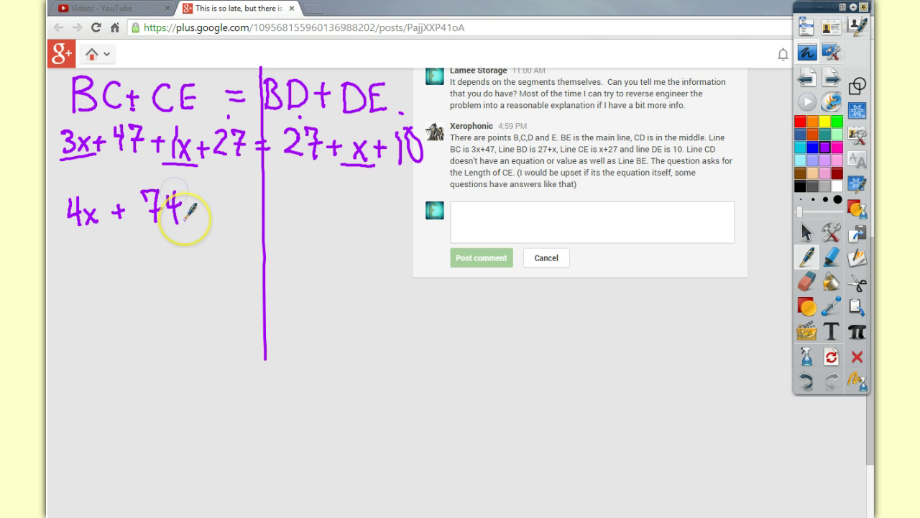
drag(288, 203, 302, 228)
mouse_move(301, 203)
mouse_down()
mouse_move(290, 227)
mouse_move(334, 212)
mouse_up()
mouse_move(322, 202)
mouse_down()
mouse_move(323, 225)
mouse_move(358, 214)
mouse_move(346, 224)
mouse_up()
drag(368, 193, 376, 218)
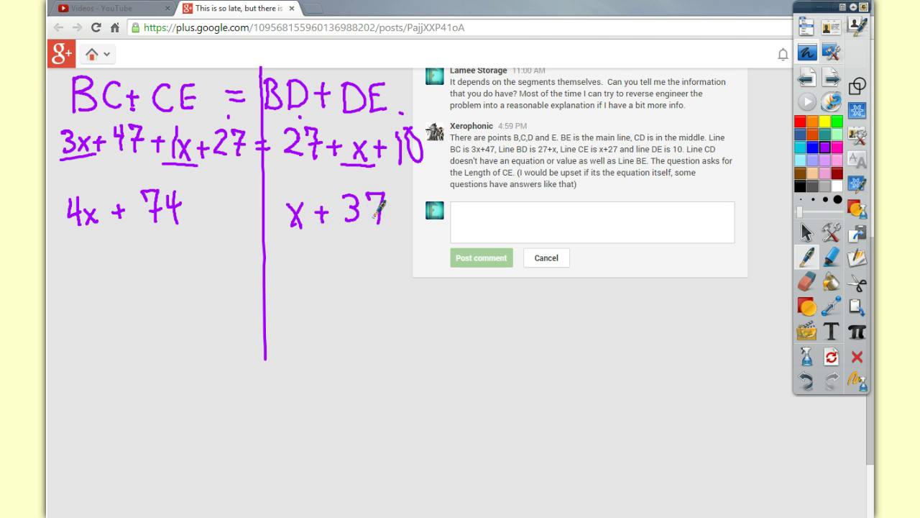
click(304, 149)
click(388, 210)
- Subtract x from both sides, cancel it, and write 3x + 74 = 37
drag(275, 244, 302, 250)
drag(303, 235, 294, 252)
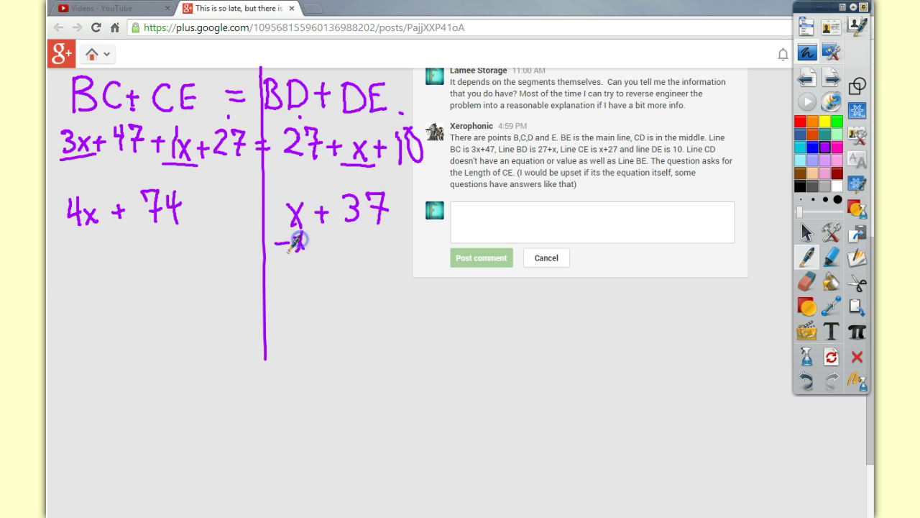
drag(76, 245, 105, 250)
drag(390, 255, 60, 270)
mouse_move(285, 198)
mouse_down()
mouse_move(309, 233)
mouse_move(279, 239)
mouse_up()
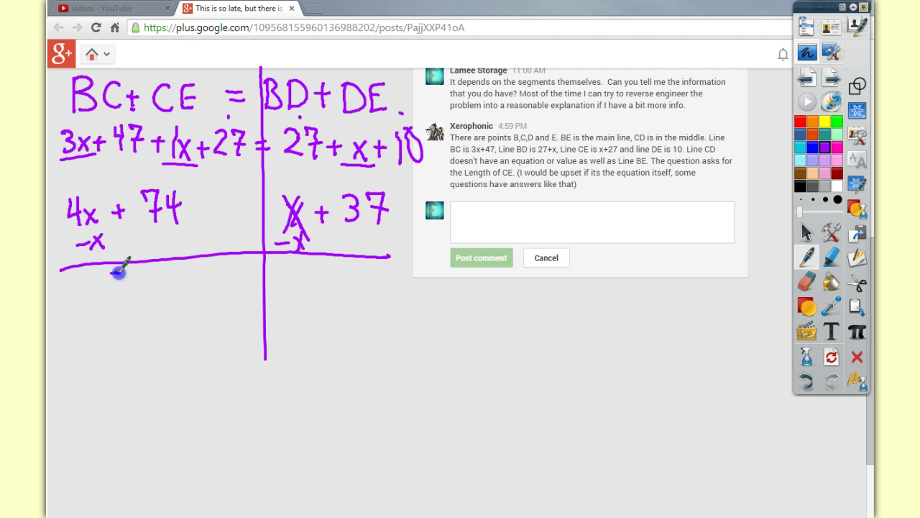
mouse_move(116, 271)
mouse_down()
mouse_move(118, 297)
mouse_move(142, 297)
mouse_up()
mouse_move(142, 282)
mouse_down()
mouse_move(128, 298)
mouse_move(162, 286)
mouse_up()
mouse_move(155, 278)
mouse_down()
mouse_move(155, 294)
mouse_move(180, 298)
mouse_up()
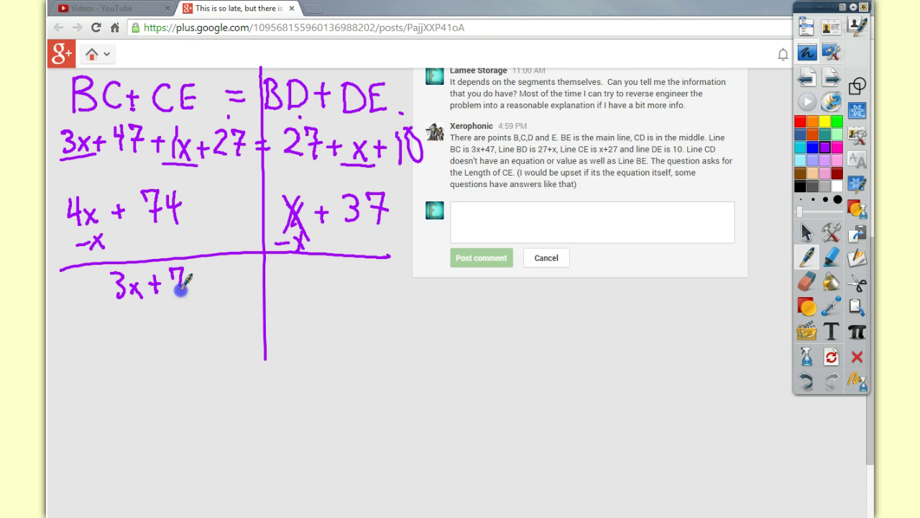
drag(194, 263, 195, 295)
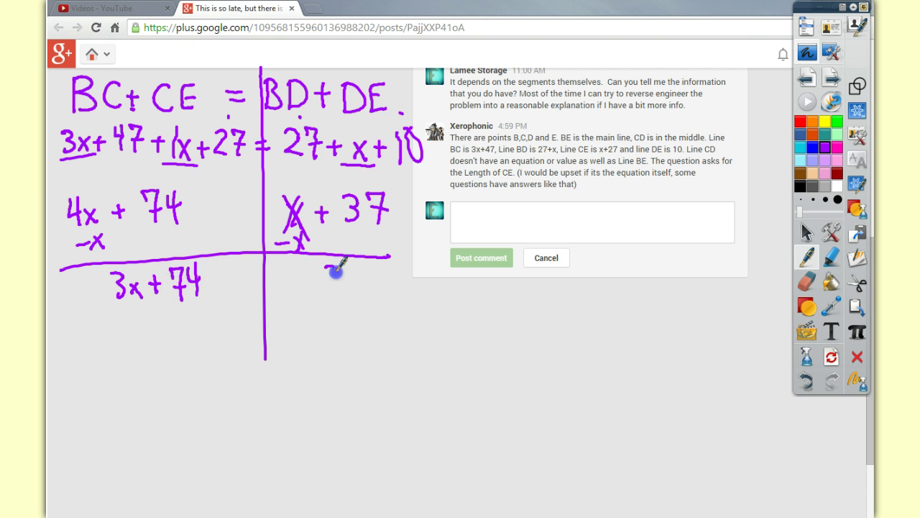
mouse_move(327, 263)
mouse_down()
mouse_move(327, 292)
mouse_move(357, 292)
mouse_up()
- Subtract 74 from both sides to get 3x = -37
mouse_move(149, 314)
mouse_down()
mouse_move(184, 328)
mouse_move(206, 317)
mouse_up()
drag(202, 304, 203, 327)
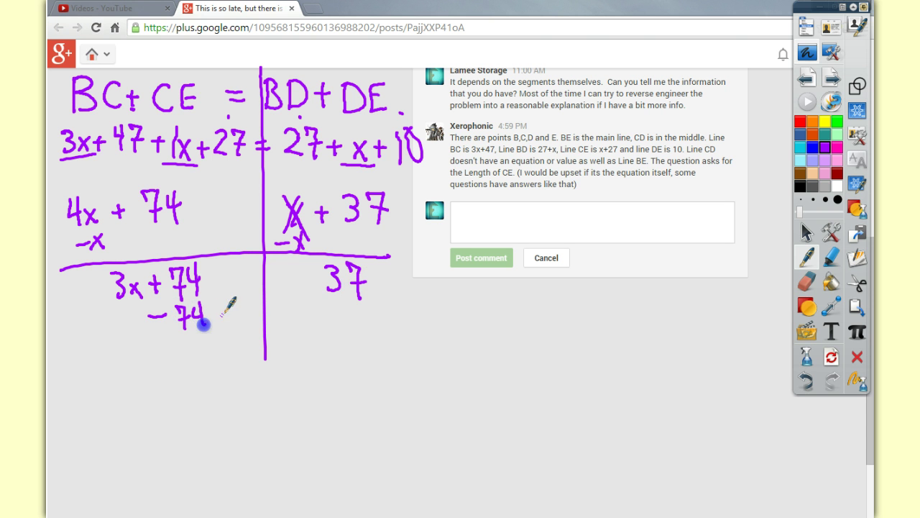
mouse_move(321, 305)
mouse_down()
mouse_move(343, 302)
mouse_move(343, 324)
mouse_move(358, 327)
mouse_move(132, 335)
mouse_move(88, 348)
mouse_up()
mouse_move(302, 352)
mouse_down()
mouse_move(331, 368)
mouse_move(349, 361)
mouse_move(348, 379)
mouse_up()
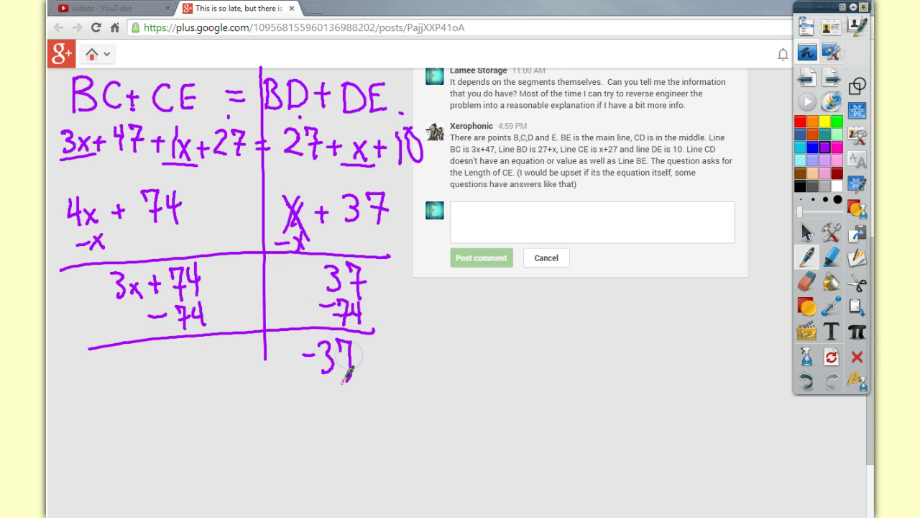
drag(158, 353, 160, 375)
mouse_move(177, 359)
mouse_down()
mouse_move(184, 375)
mouse_move(174, 378)
mouse_move(192, 386)
mouse_up()
- Divide both sides by 3 and write X = -12⅓
mouse_move(171, 396)
mouse_down()
mouse_move(180, 403)
mouse_move(171, 417)
mouse_up()
mouse_move(354, 383)
mouse_down()
mouse_move(318, 382)
mouse_move(328, 400)
mouse_move(316, 415)
mouse_move(148, 430)
mouse_up()
mouse_move(201, 440)
mouse_down()
mouse_move(214, 459)
mouse_move(208, 471)
mouse_up()
mouse_move(215, 440)
mouse_down()
mouse_move(205, 461)
mouse_move(243, 450)
mouse_move(245, 461)
mouse_move(269, 448)
mouse_up()
mouse_move(274, 445)
mouse_down()
mouse_move(284, 439)
mouse_move(287, 472)
mouse_move(310, 470)
mouse_up()
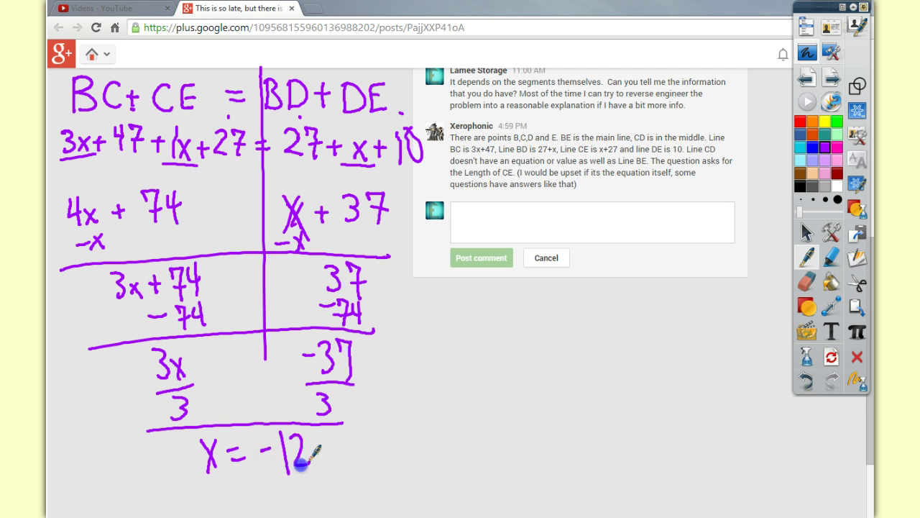
mouse_move(315, 434)
mouse_down()
mouse_move(325, 463)
mouse_move(360, 460)
mouse_move(402, 434)
mouse_move(413, 464)
mouse_move(403, 480)
mouse_up()
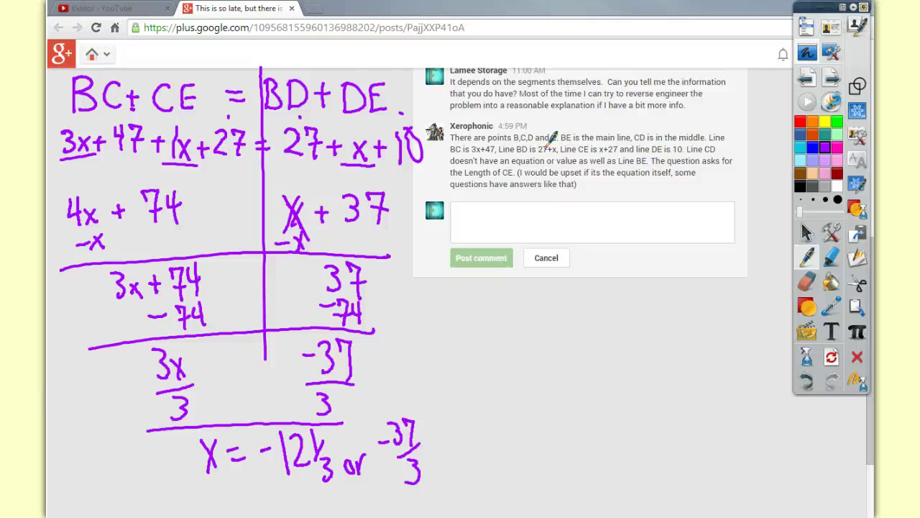
click(396, 440)
click(79, 209)
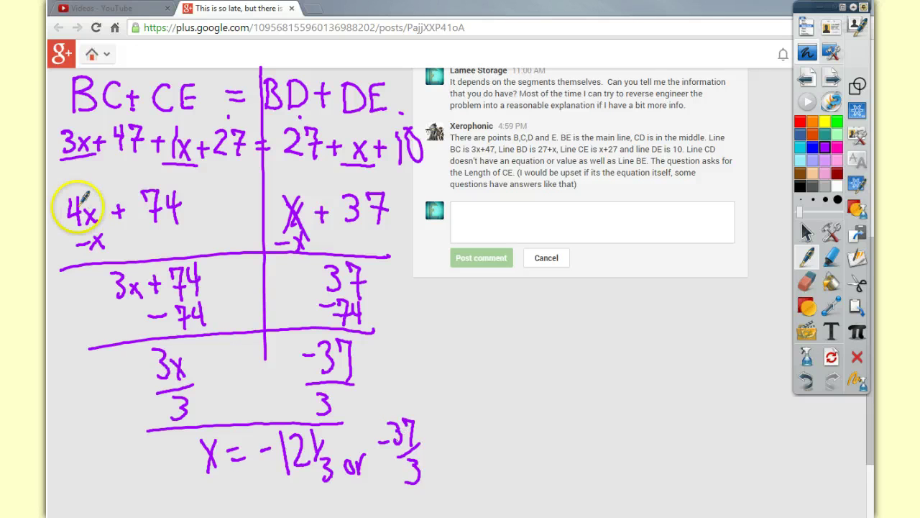
click(162, 195)
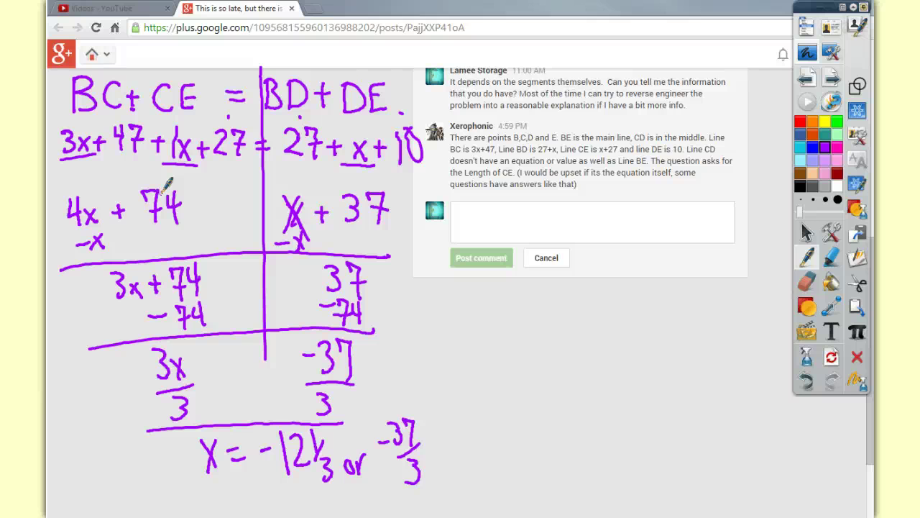
click(284, 205)
- Write CE = X+27 = -12⅓ + 27 below the comment box
mouse_move(537, 292)
mouse_down()
mouse_move(535, 318)
mouse_move(582, 303)
mouse_move(616, 320)
mouse_up()
mouse_move(615, 293)
mouse_down()
mouse_move(603, 321)
mouse_move(640, 309)
mouse_move(635, 324)
mouse_up()
mouse_move(655, 291)
mouse_down()
mouse_move(672, 294)
mouse_move(681, 323)
mouse_up()
drag(672, 288, 689, 325)
drag(584, 354, 596, 353)
mouse_move(607, 339)
mouse_down()
mouse_move(607, 374)
mouse_move(626, 372)
mouse_move(629, 359)
mouse_move(640, 366)
mouse_move(637, 385)
mouse_move(665, 368)
mouse_up()
drag(656, 358, 655, 379)
drag(669, 357, 694, 381)
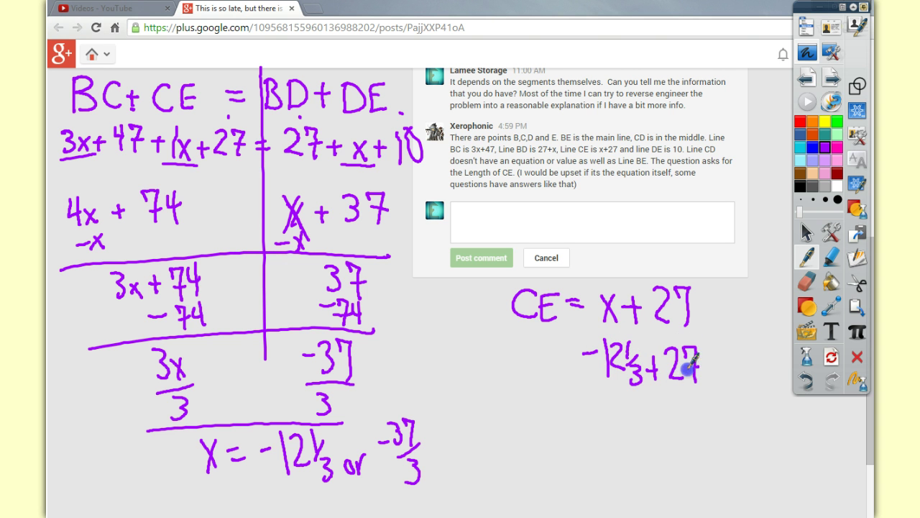
mouse_move(553, 356)
mouse_down()
mouse_move(578, 355)
mouse_move(578, 363)
mouse_up()
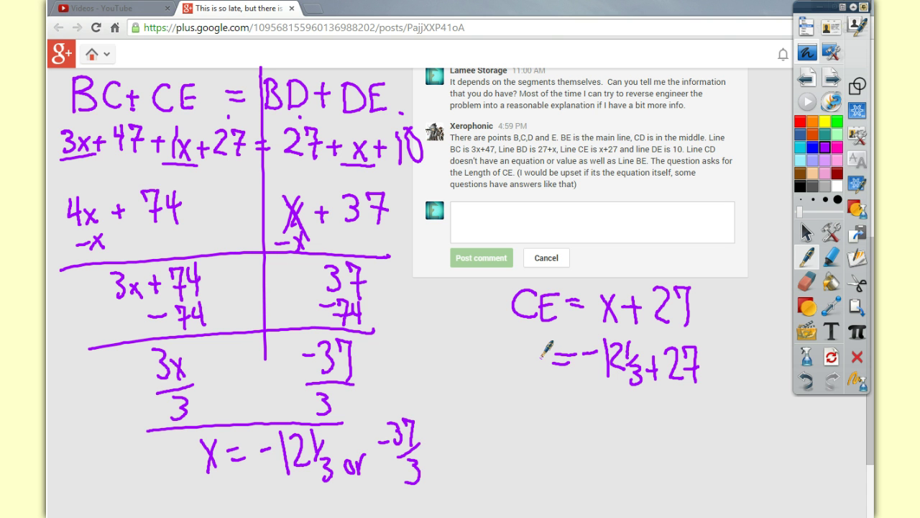
- Write the result = 14 2/3 and circle it
mouse_move(605, 407)
mouse_down()
mouse_move(606, 449)
mouse_move(618, 426)
mouse_move(621, 446)
mouse_up()
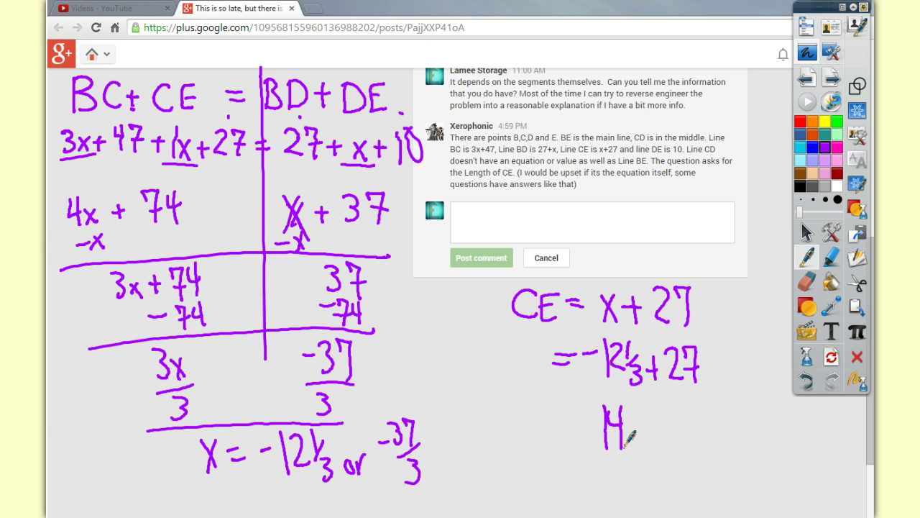
click(639, 408)
mouse_move(639, 422)
mouse_down()
mouse_move(658, 431)
mouse_move(639, 449)
mouse_move(647, 462)
mouse_move(638, 475)
mouse_up()
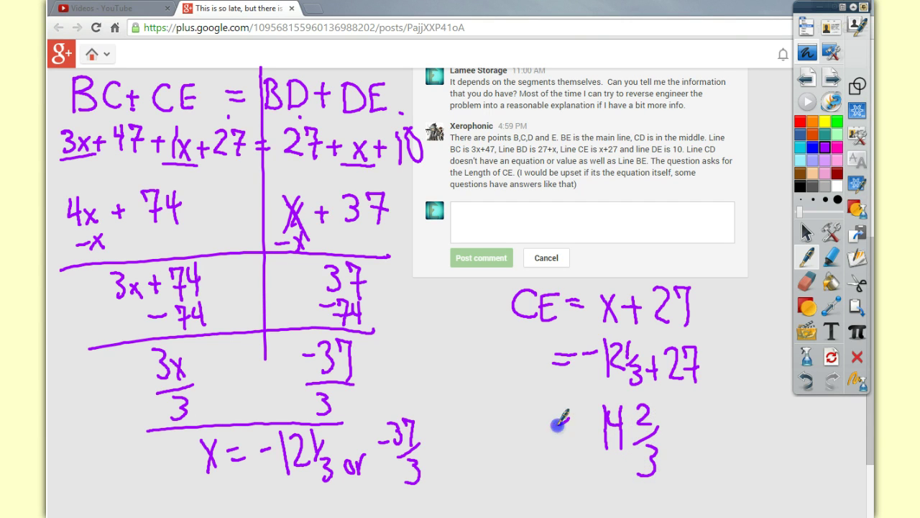
mouse_move(569, 418)
mouse_down()
mouse_move(551, 430)
mouse_move(567, 436)
mouse_up()
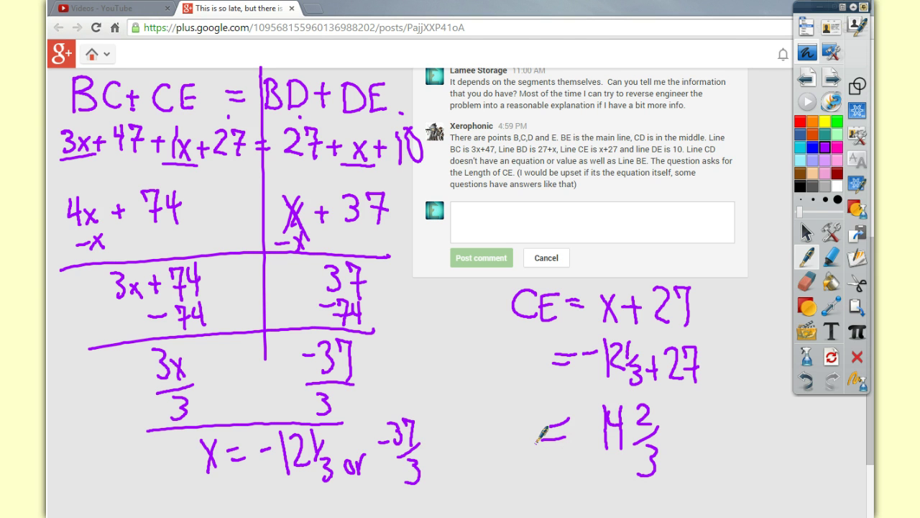
mouse_move(566, 388)
mouse_down()
mouse_move(613, 377)
mouse_move(712, 455)
mouse_move(597, 501)
mouse_move(506, 423)
mouse_move(633, 386)
mouse_up()
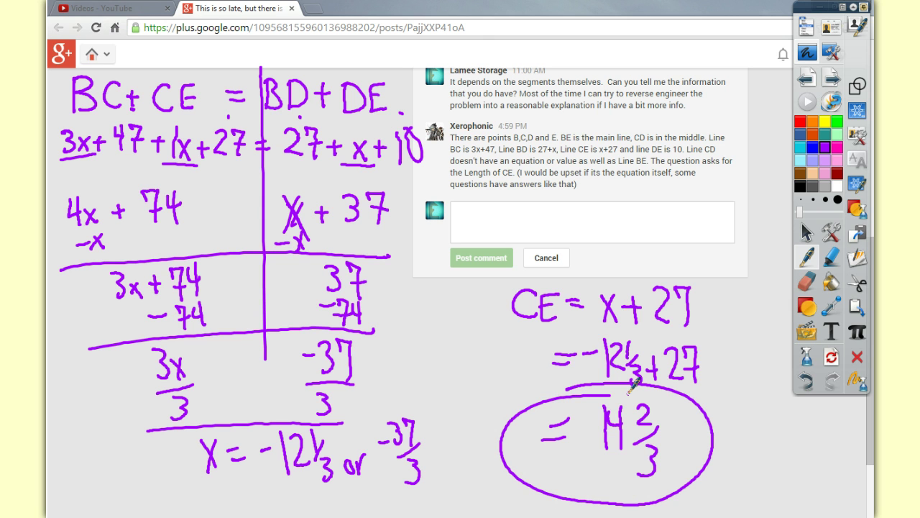